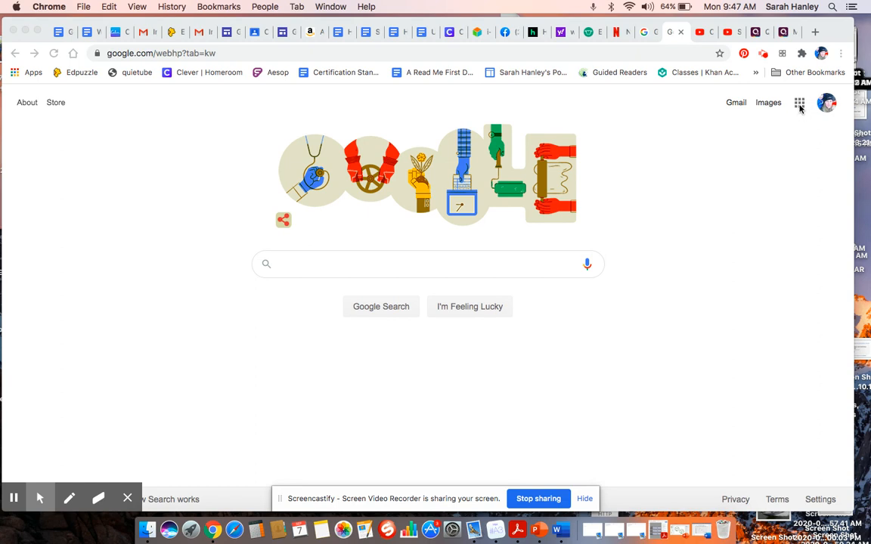
Browse the list of Google apps and open Google Docs.
left_click(799, 108)
left_click(800, 107)
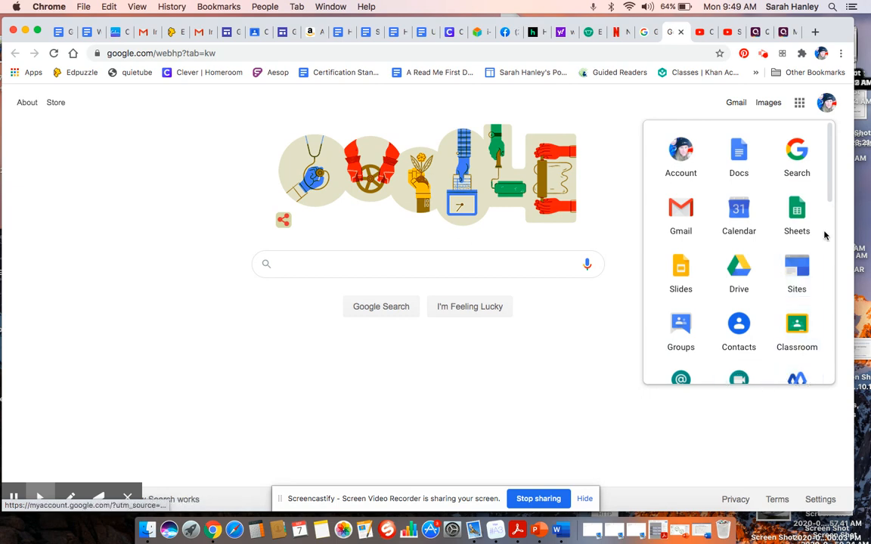
left_click(829, 182)
left_click_drag(829, 182, 812, 280)
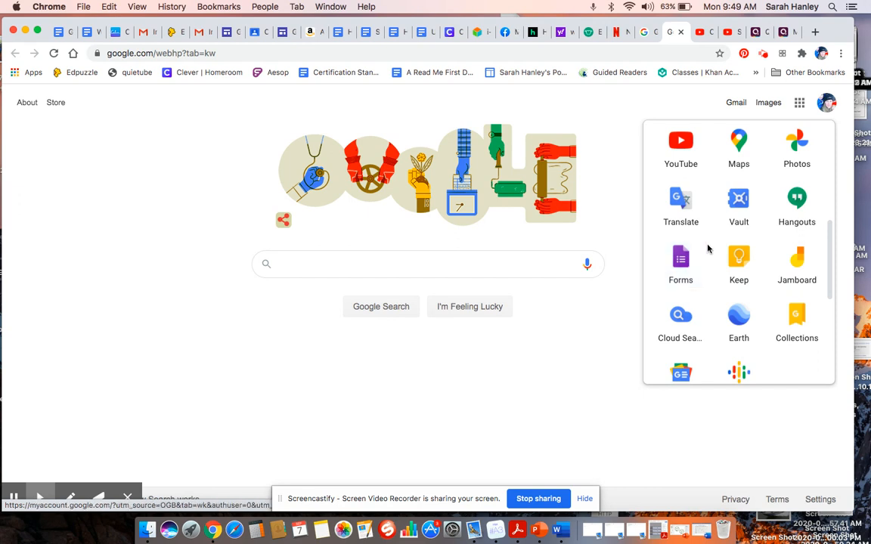
mouse_move(826, 249)
left_mouse_down()
mouse_move(829, 302)
mouse_move(818, 166)
left_mouse_up()
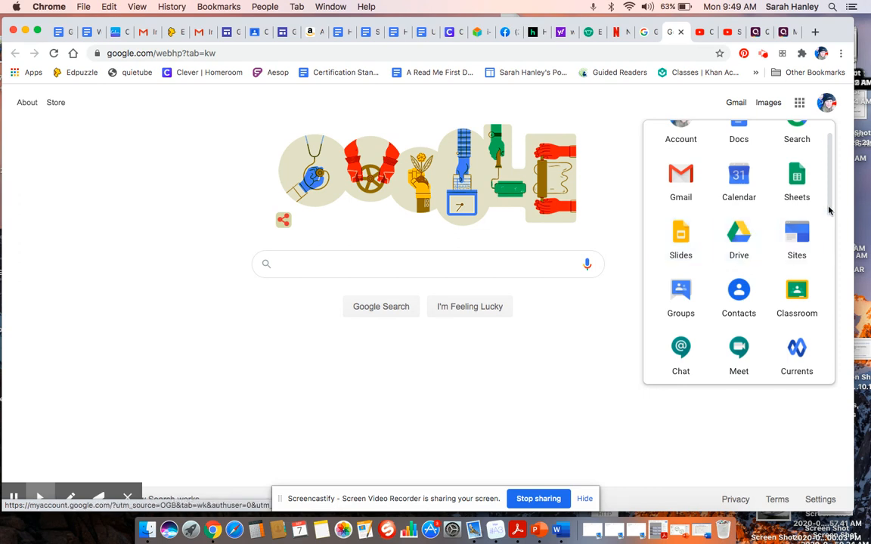
left_click_drag(829, 209, 828, 191)
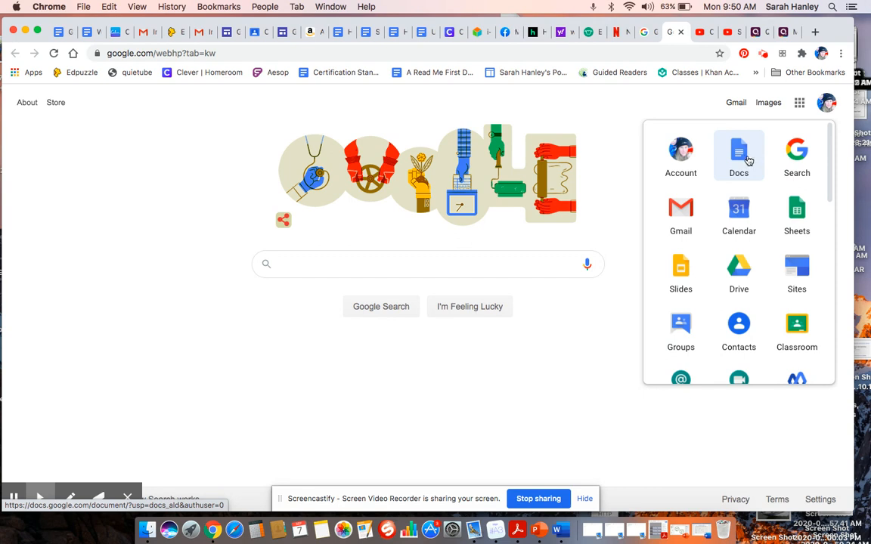
left_click(746, 161)
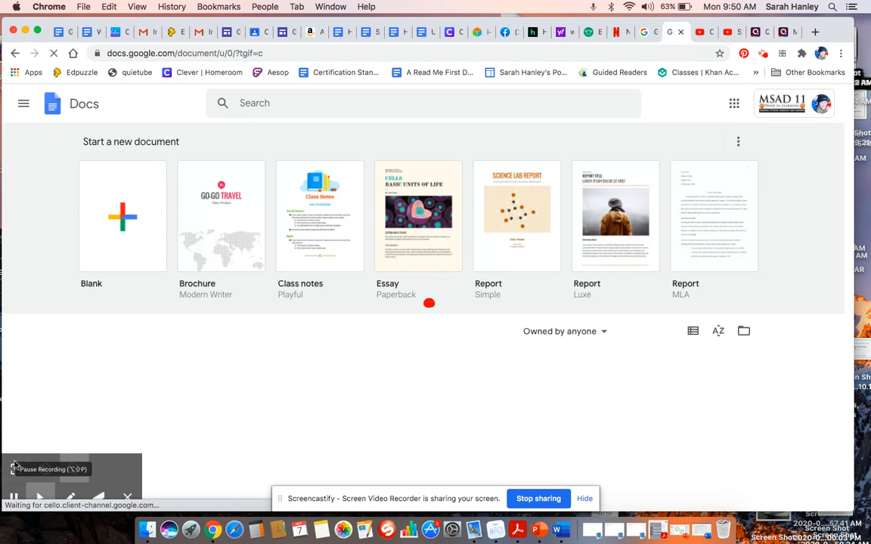
left_click(12, 499)
left_click(13, 498)
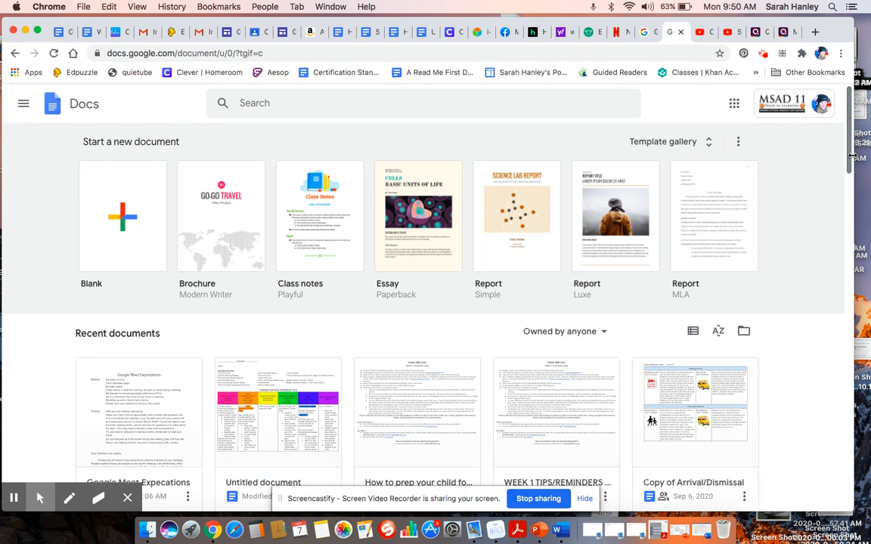
Look through the recent documents and create a new blank document.
left_click_drag(849, 155, 850, 184)
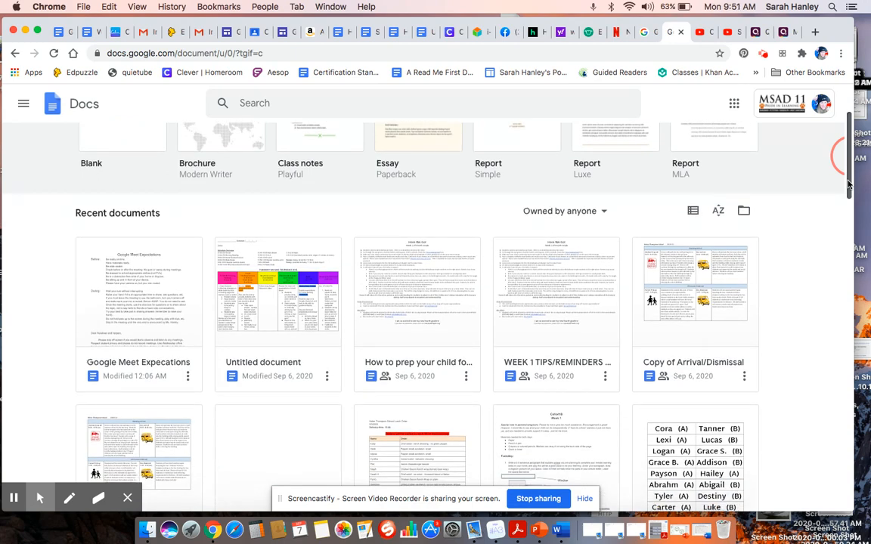
left_click_drag(848, 185, 848, 196)
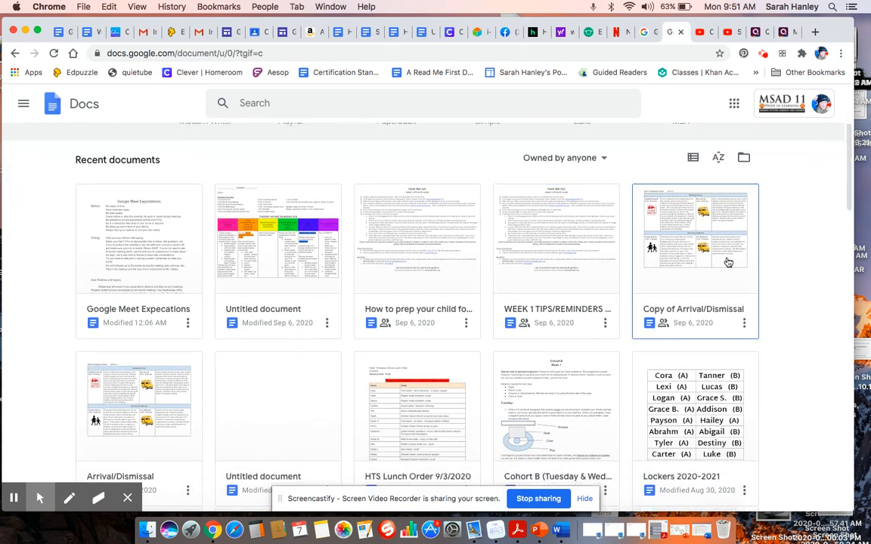
left_click_drag(849, 188, 848, 133)
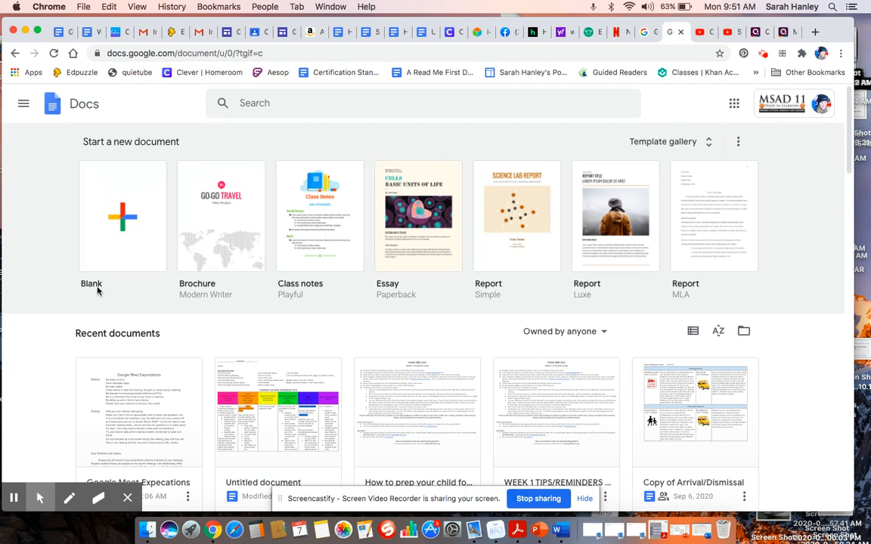
left_click(122, 218)
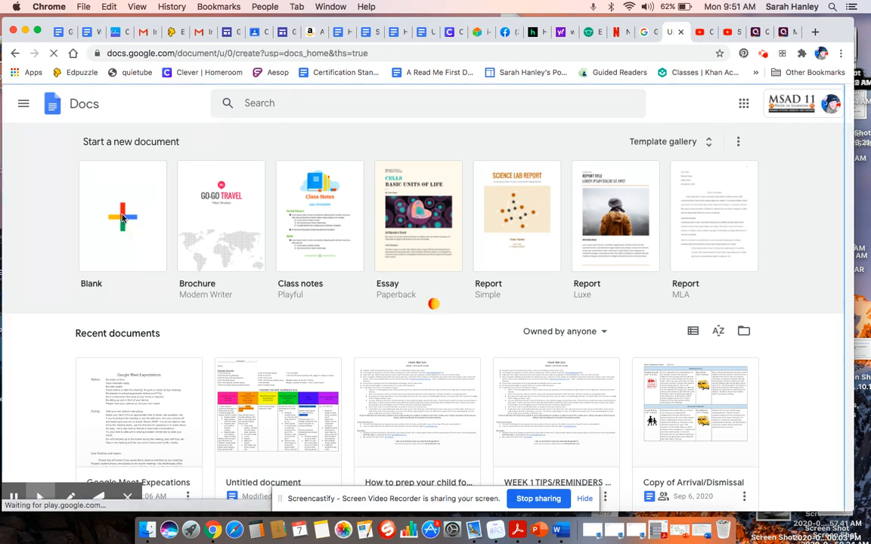
left_click(12, 500)
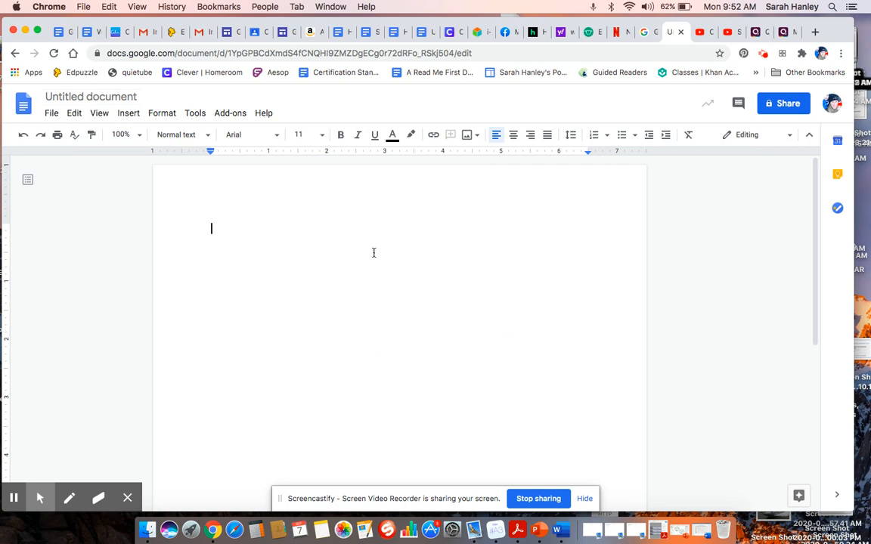
Rename the untitled document as "Practice doc".
left_click(91, 96)
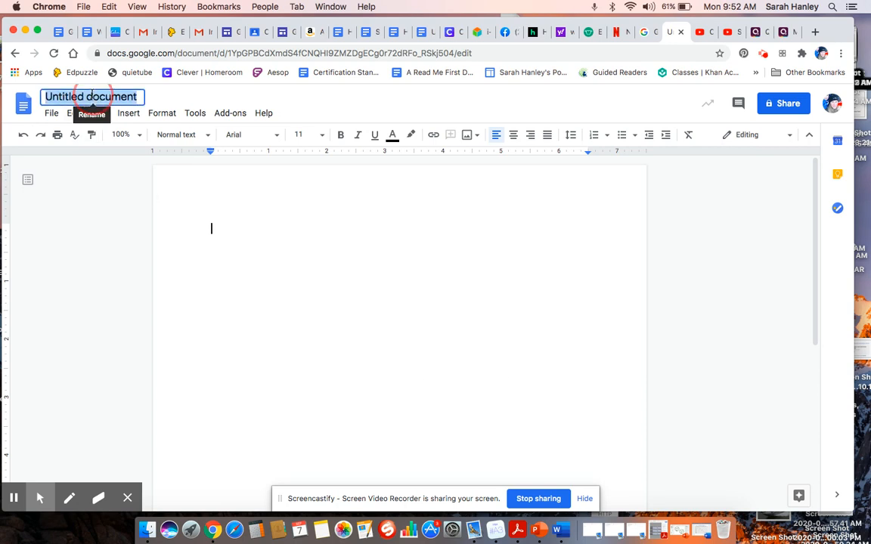
type("Pr")
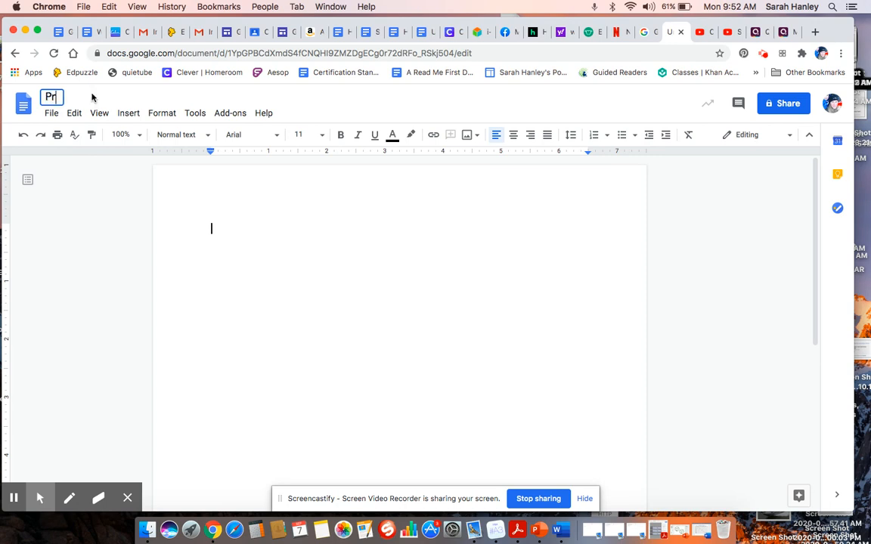
type("actice doc")
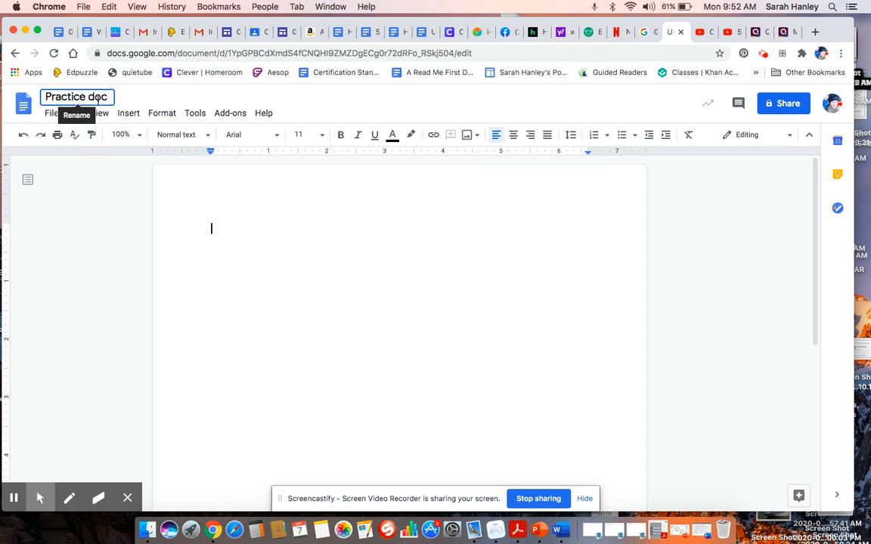
mouse_move(15, 499)
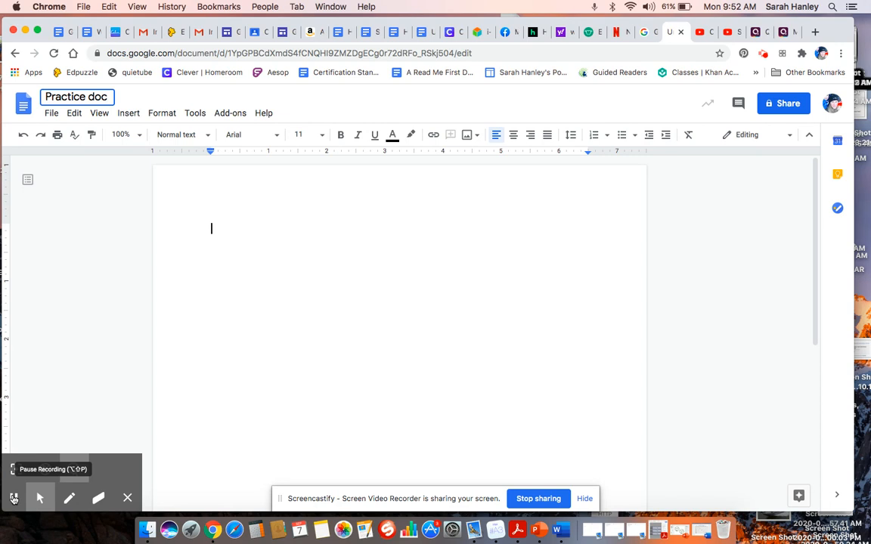
key("Return")
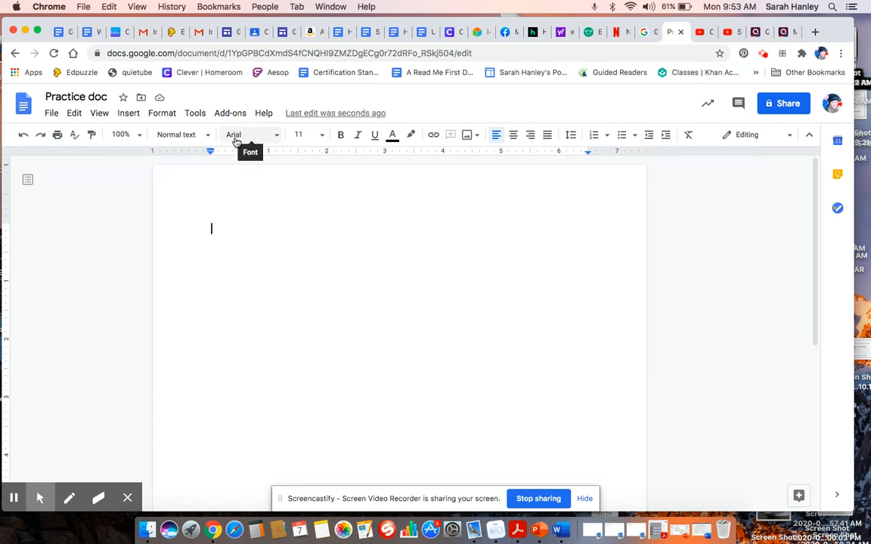
View the available fonts and set the font size to 14 for the document's text.
left_click(276, 136)
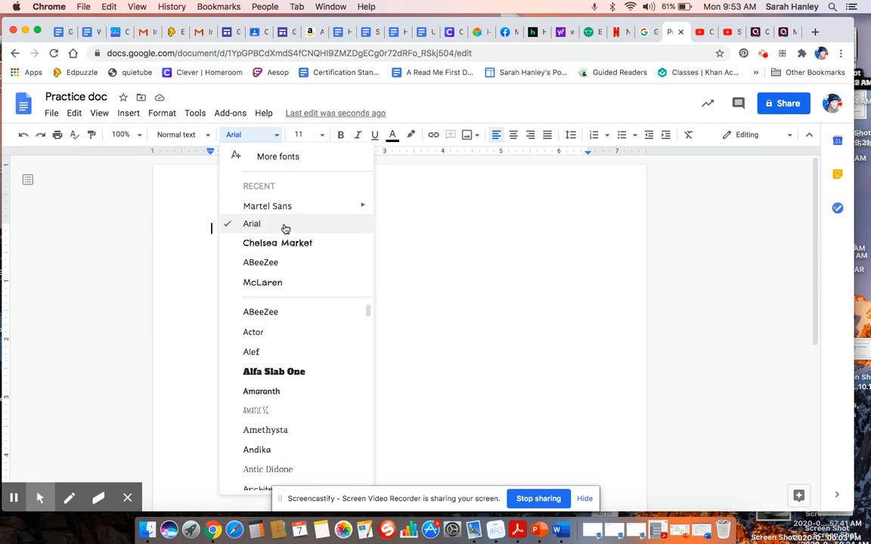
left_click(418, 229)
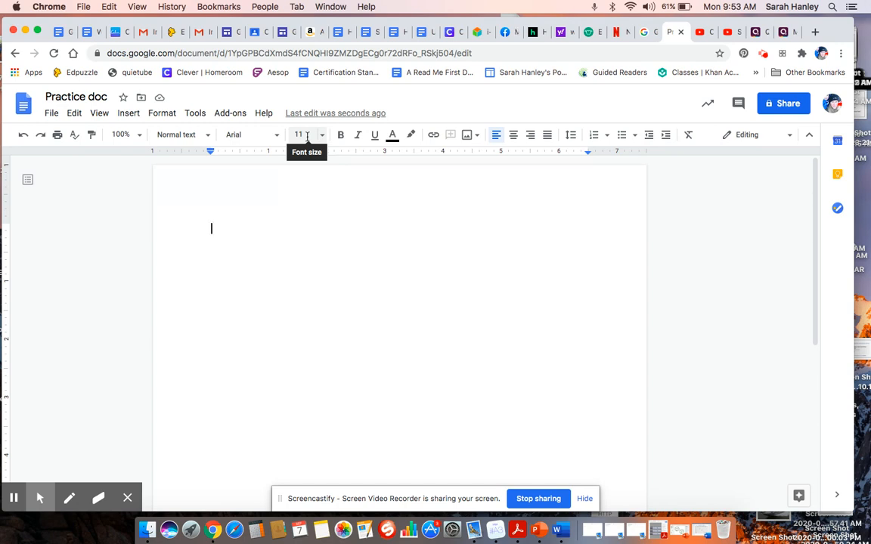
left_click(323, 136)
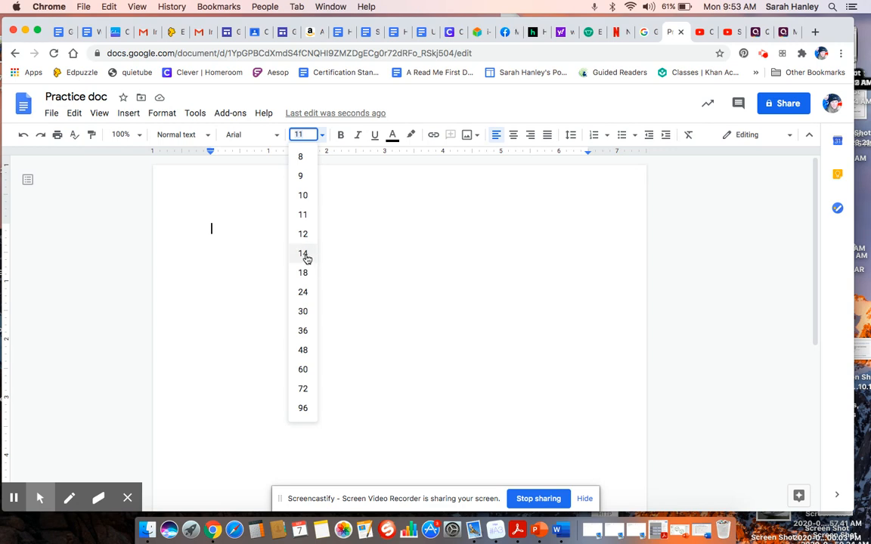
left_click(304, 253)
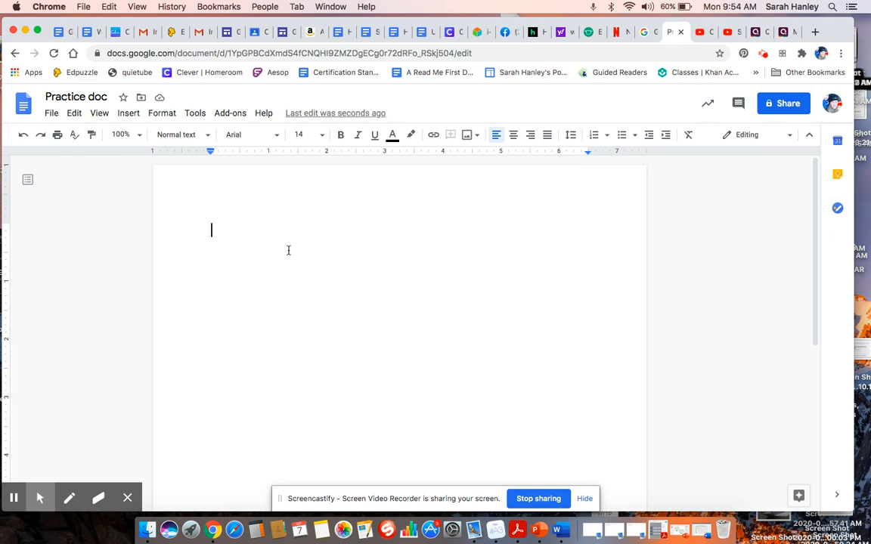
Enter the author's first name and last initial on the first line and the date 9/7/20 on the line below.
type("Sarah H.")
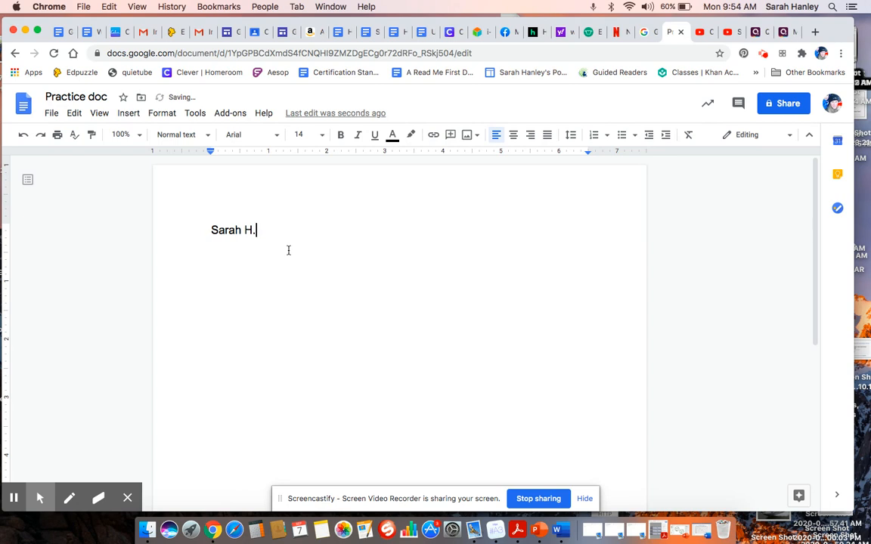
key("Return")
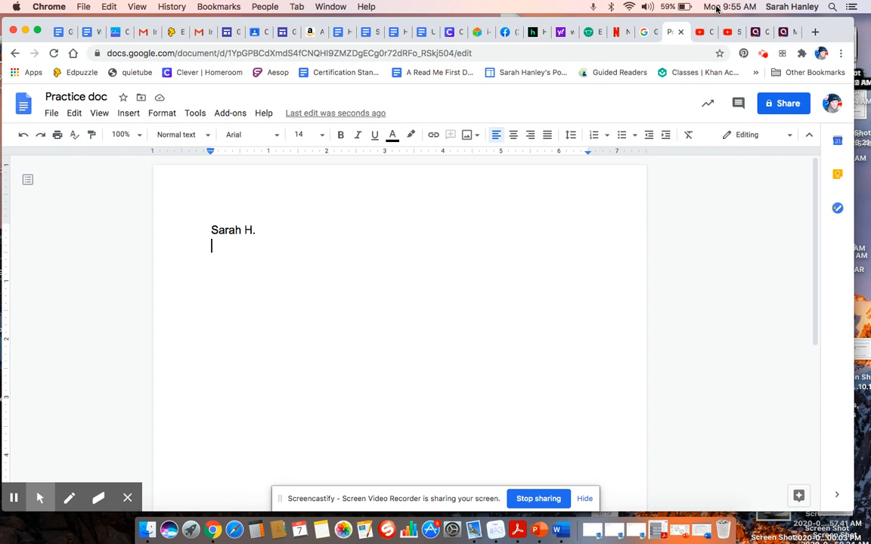
left_click(726, 7)
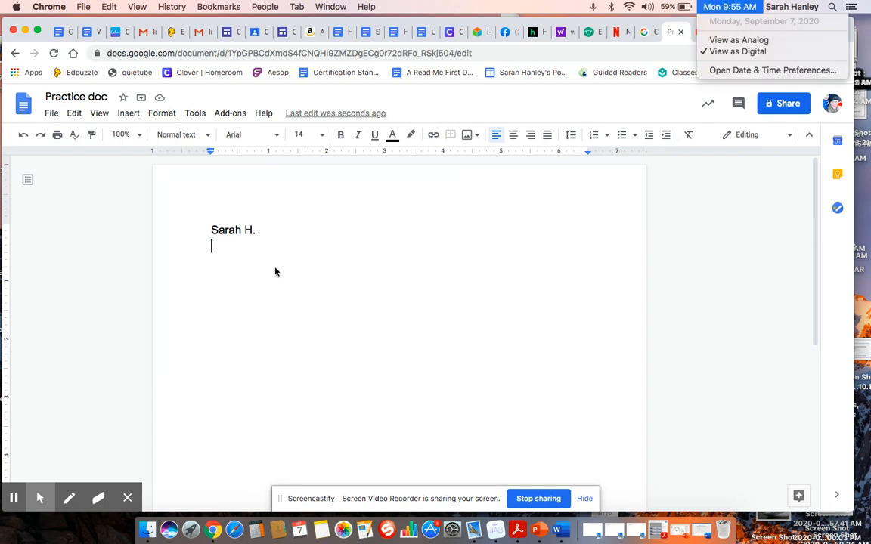
left_click(258, 251)
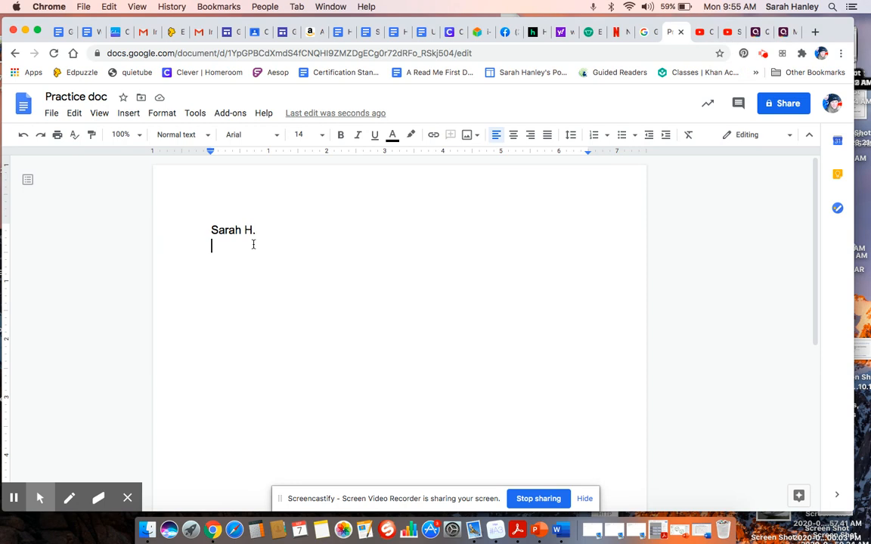
type("9/7")
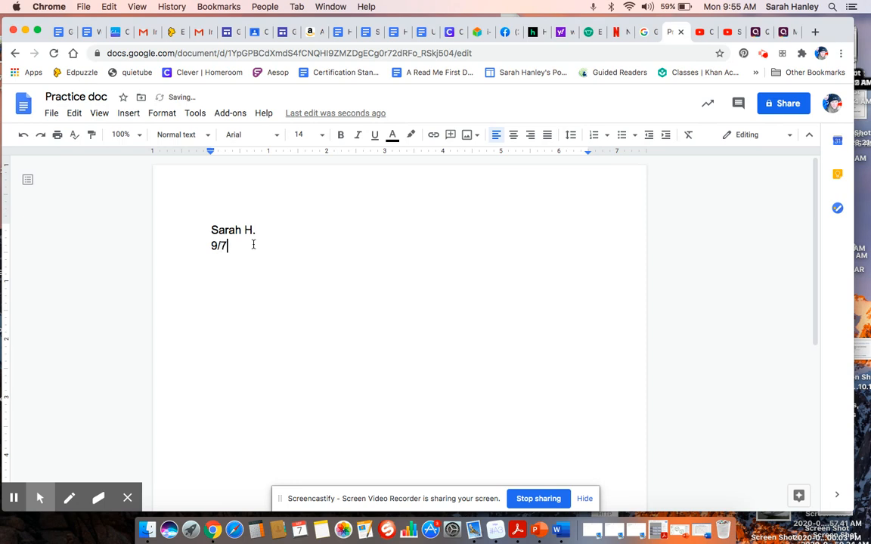
type("/20")
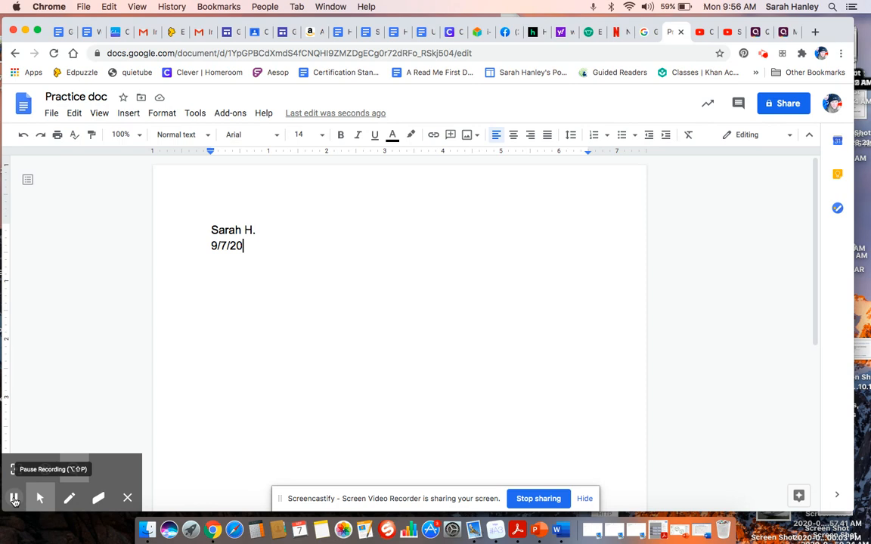
Leave a blank line under the date and enter the numbers "1." to "5." on separate lines.
left_click(283, 293)
key("Return")
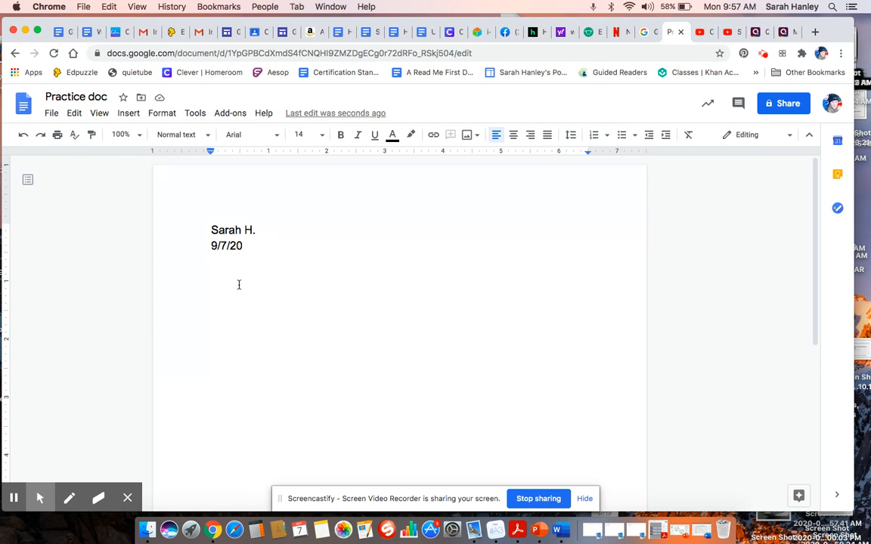
type("1.")
key("Return")
type("2.")
key("Return")
type("3.")
key("Return")
type("4.")
key("Return")
type("5.")
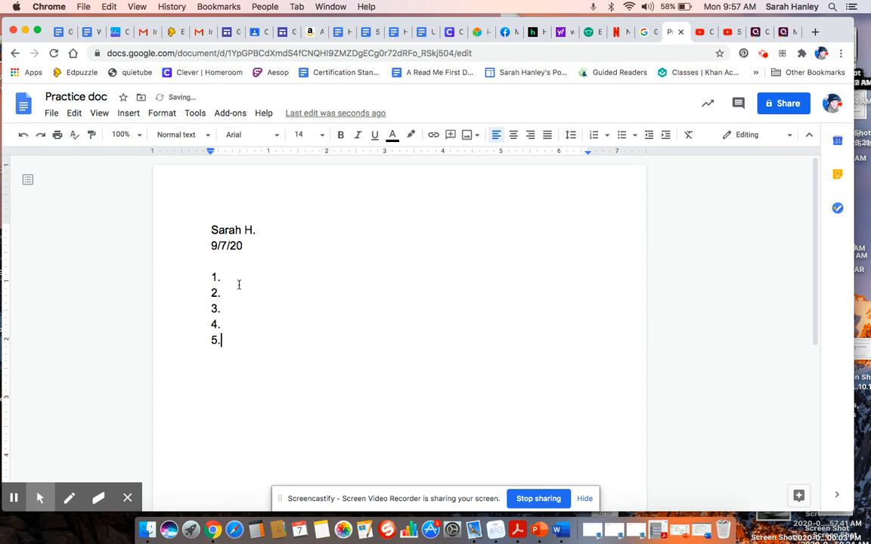